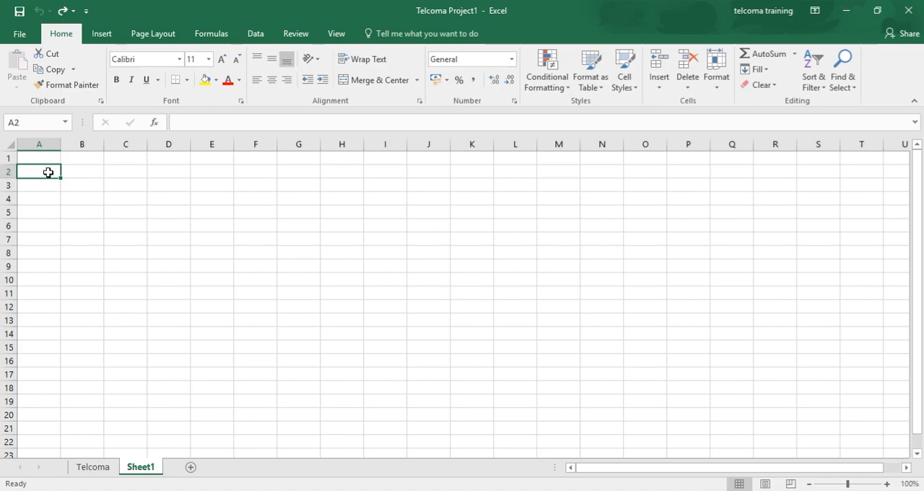
- Enter 1 in A2 and fill it down to A15 as an incrementing number series
text(1)
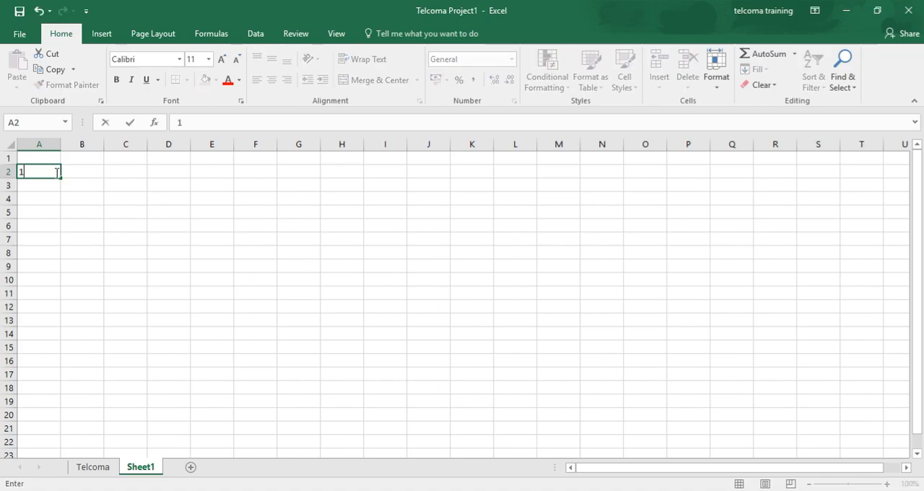
drag(61, 178, 67, 354)
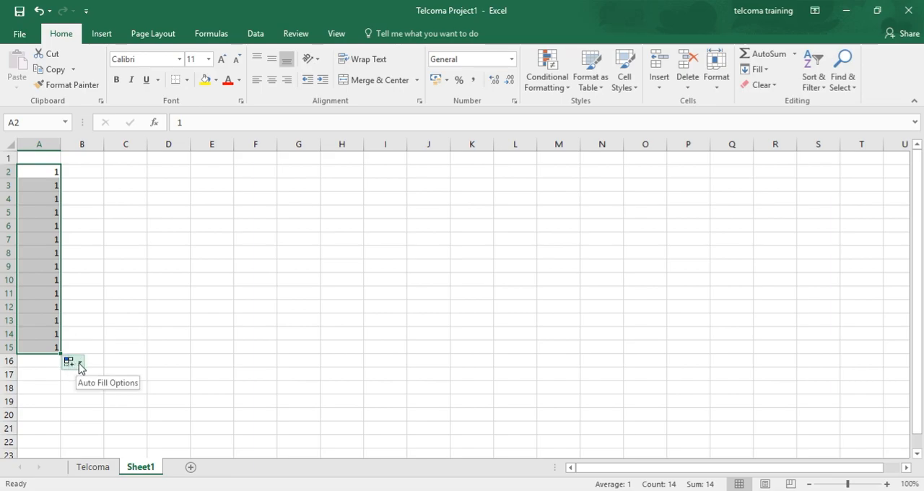
click(80, 362)
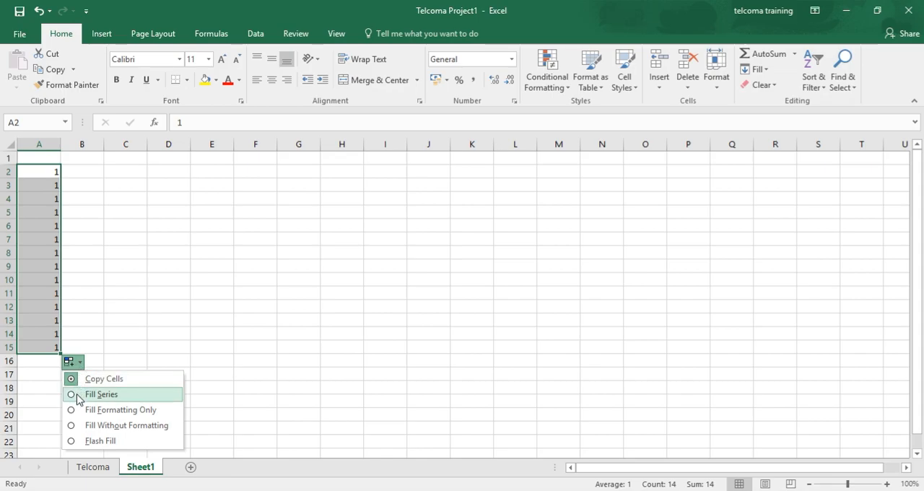
click(101, 394)
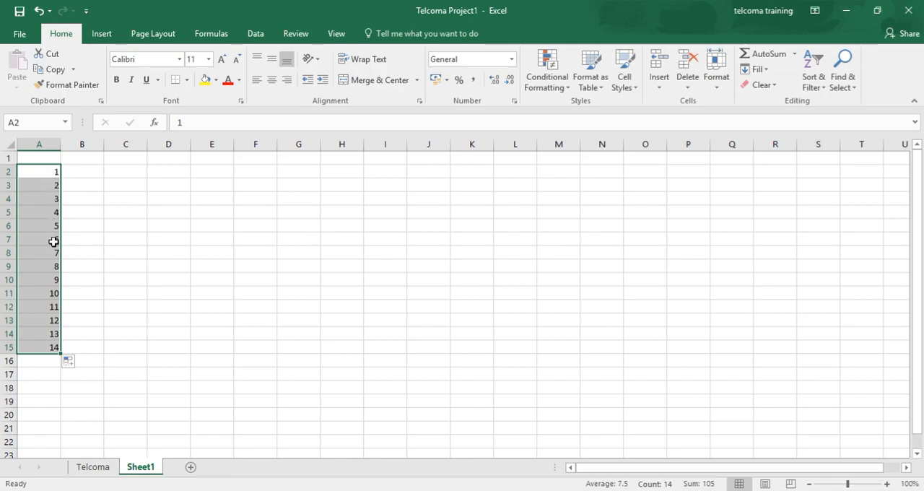
click(46, 176)
click(51, 348)
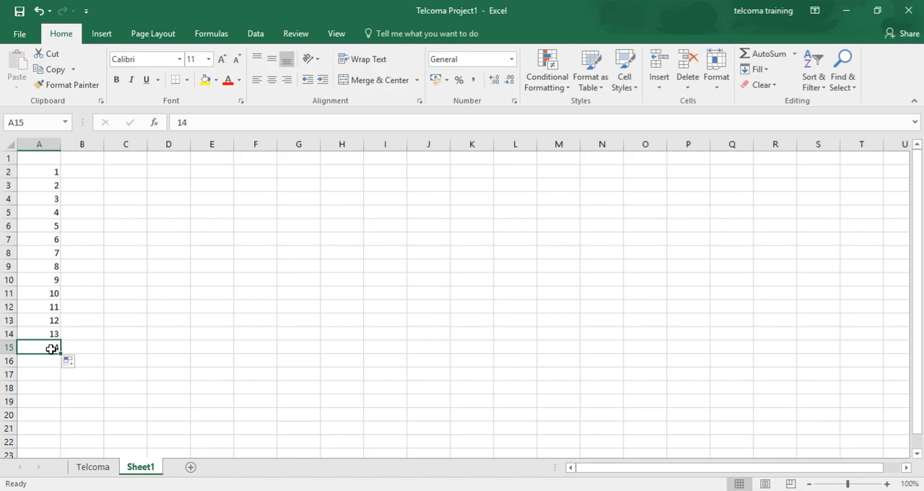
- Enter Jan in C3 and autofill the months across row 3 to Aug in J3
click(96, 171)
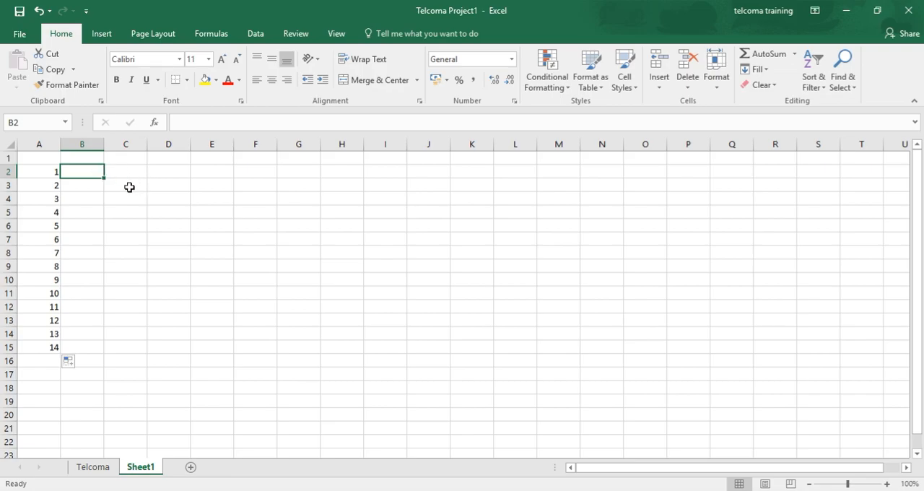
click(129, 188)
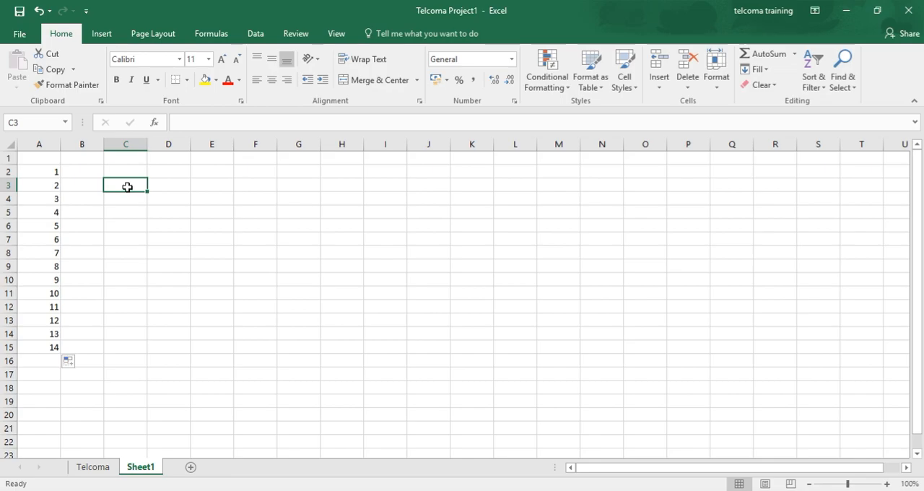
text(Ja)
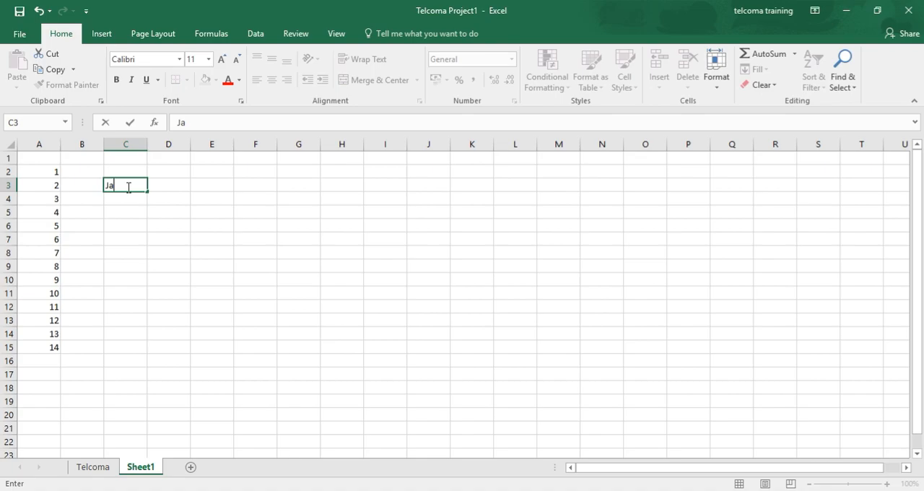
text(n)
drag(148, 192, 435, 178)
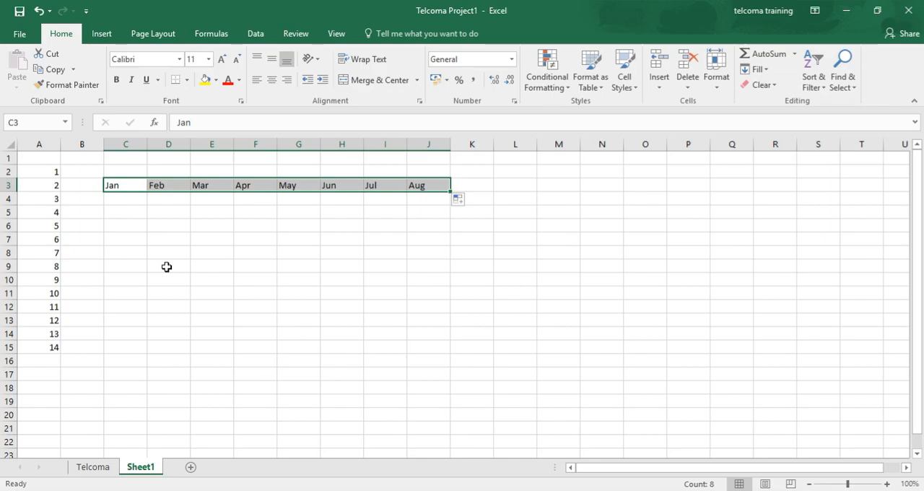
- Turn off AutoComplete for cell values in the advanced editing options and apply the settings
click(10, 33)
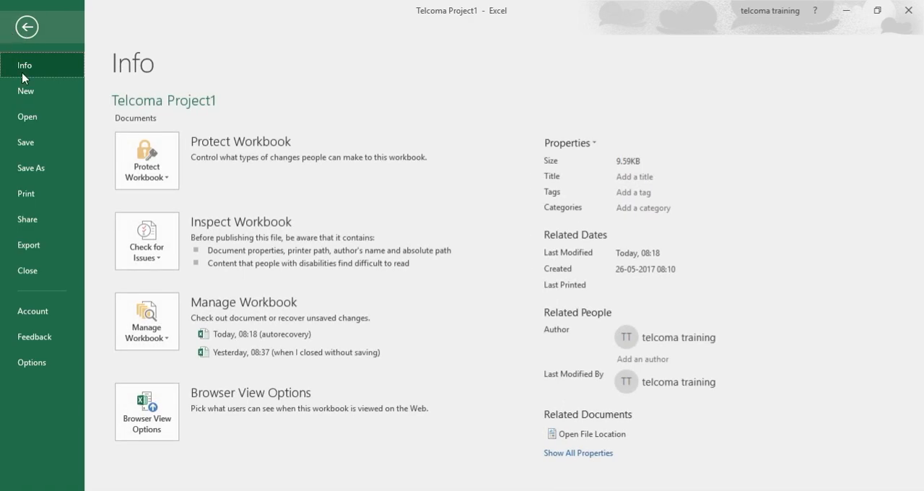
click(51, 373)
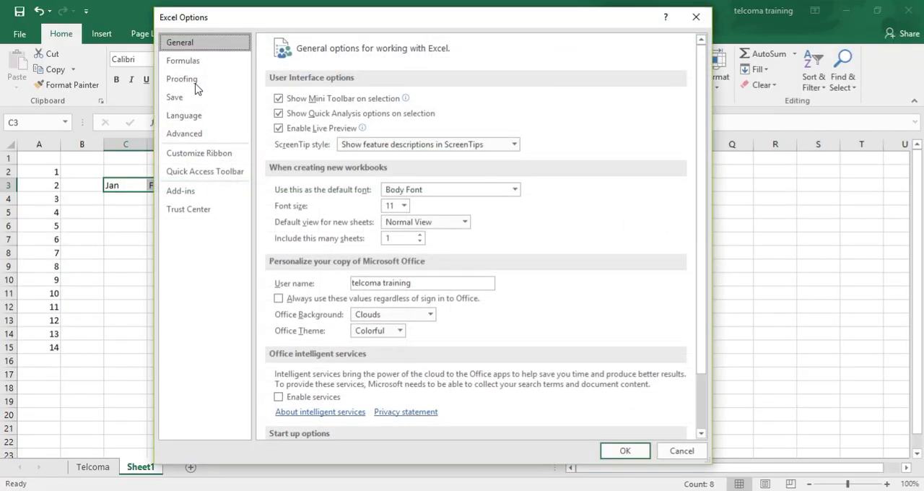
click(184, 137)
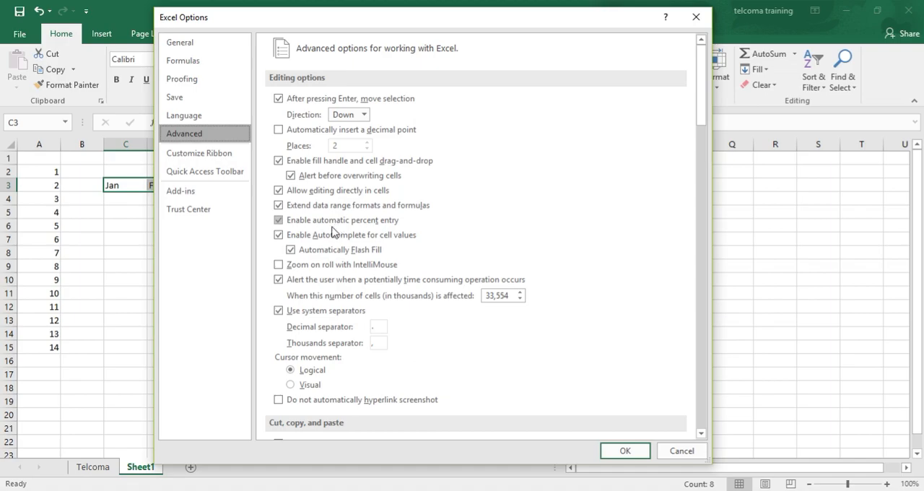
click(278, 235)
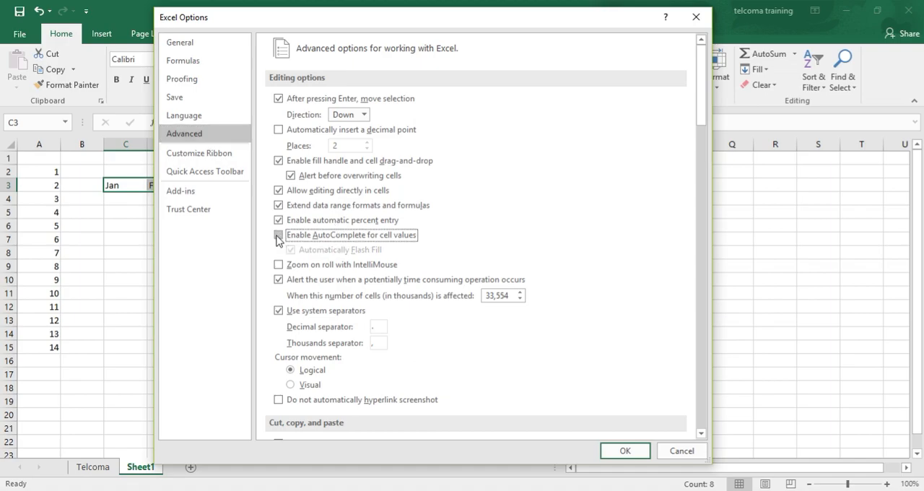
click(278, 235)
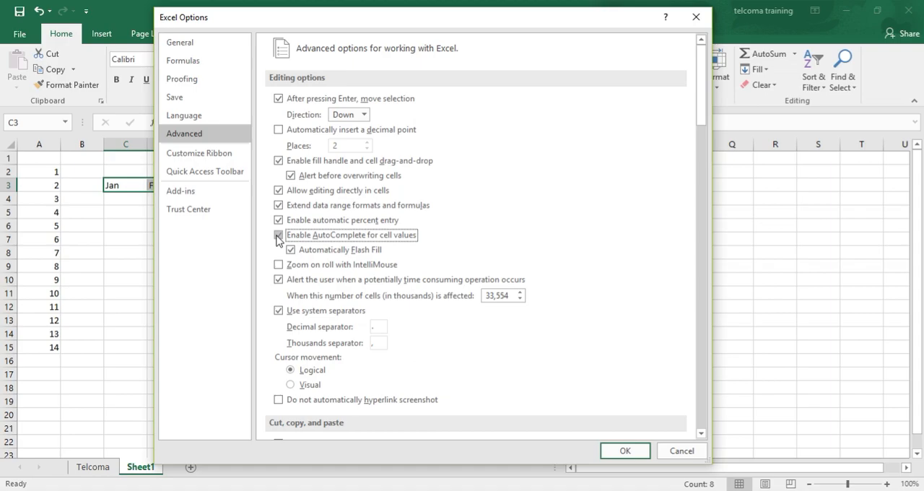
click(278, 235)
click(278, 236)
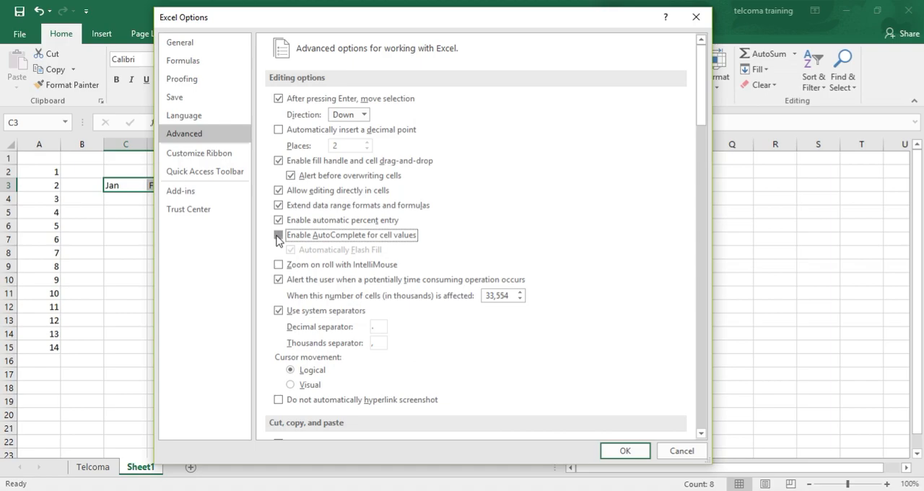
click(624, 451)
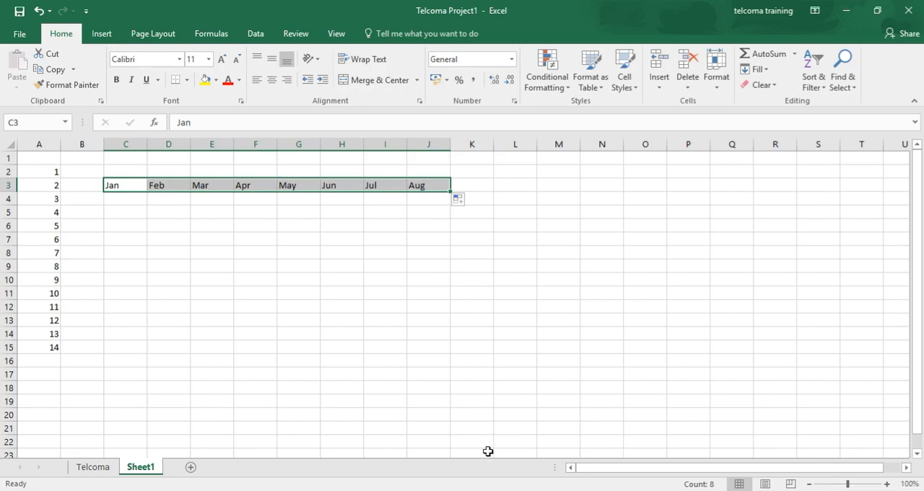
- Enter Jan in D7 and autofill the months across row 7 to Aug in K7
click(178, 244)
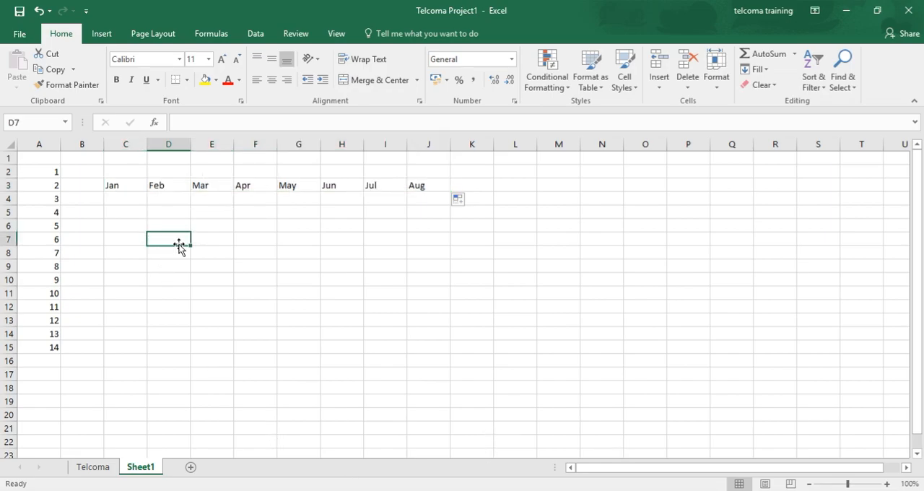
text(Jan)
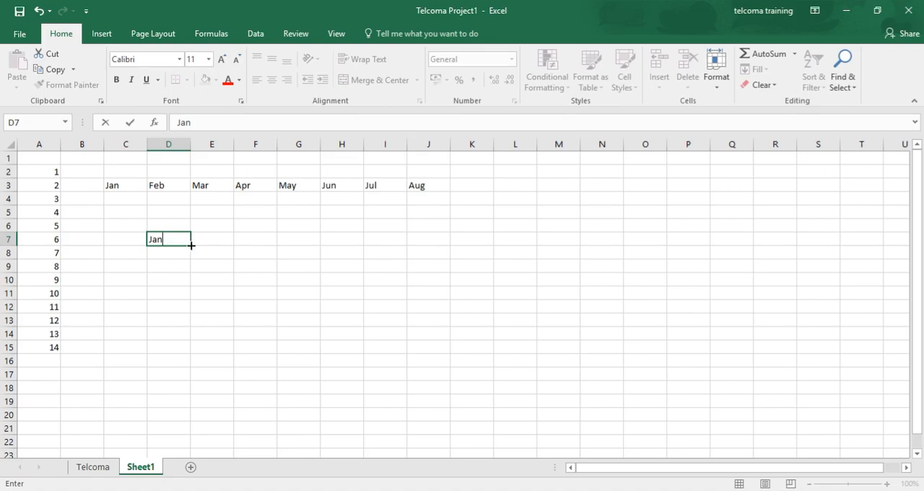
drag(191, 247, 510, 229)
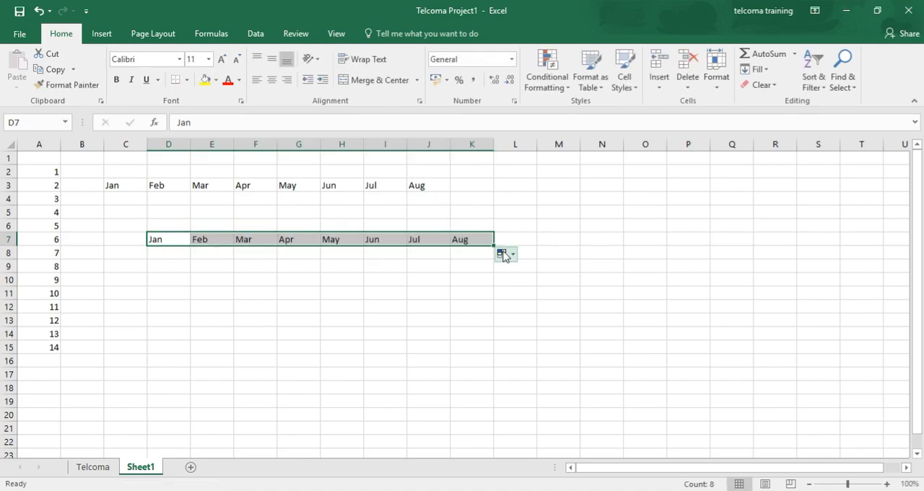
- Switch the row 7 autofill to Copy Cells and back to Fill Series
click(513, 256)
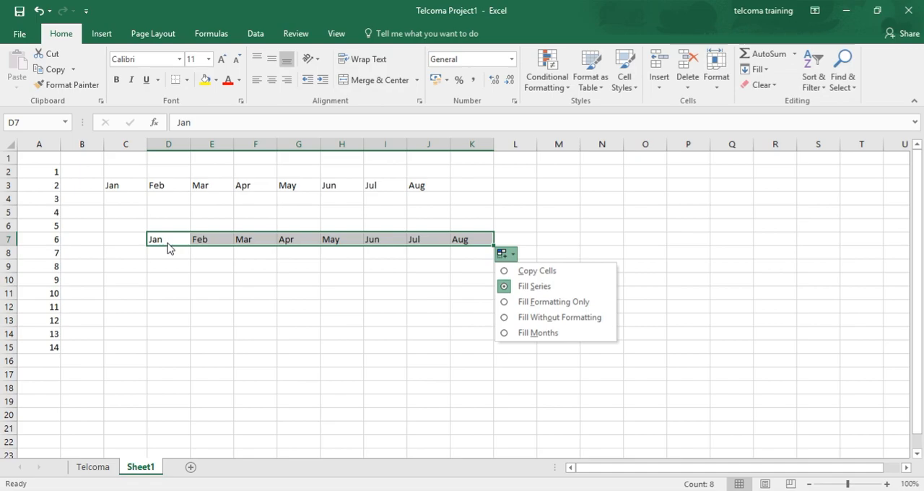
click(505, 274)
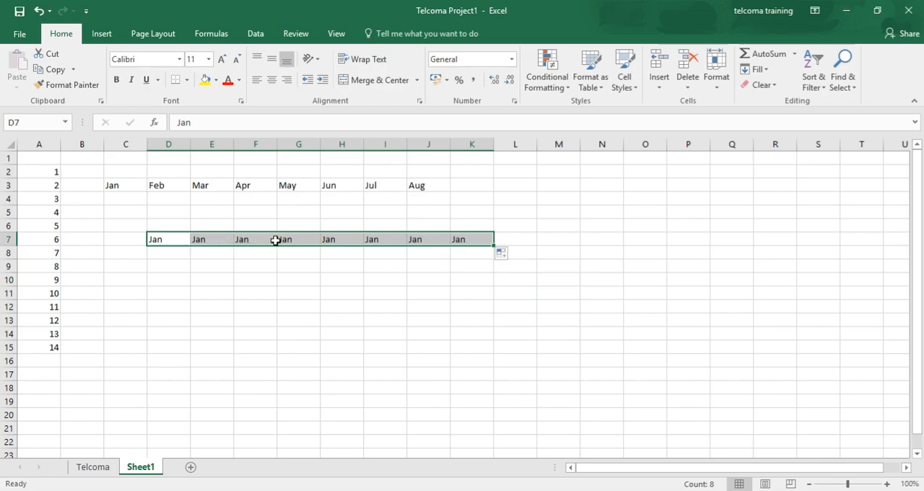
click(504, 254)
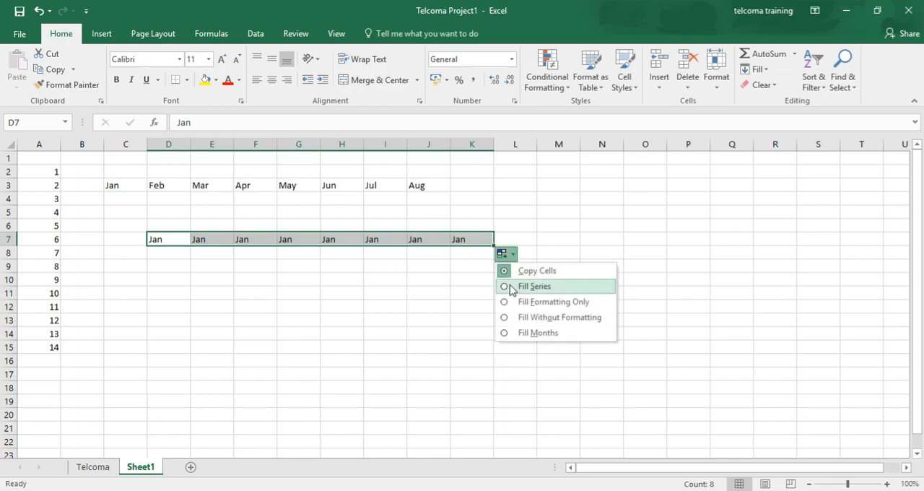
click(534, 286)
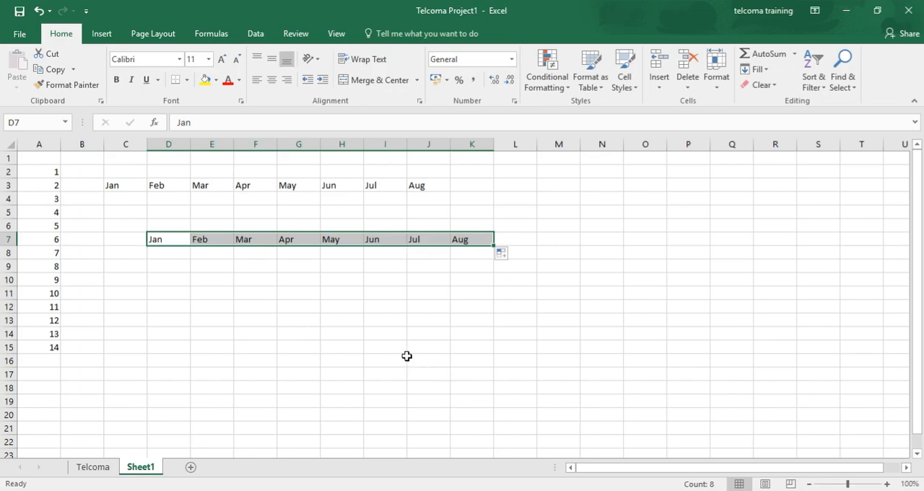
- Enter June in H9 and autofill the full month names across to August in J9
click(352, 272)
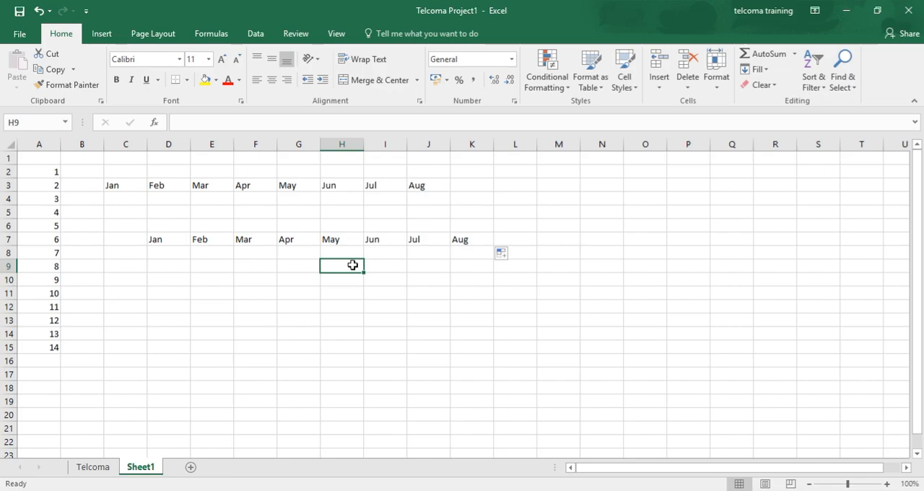
text(JUNE)
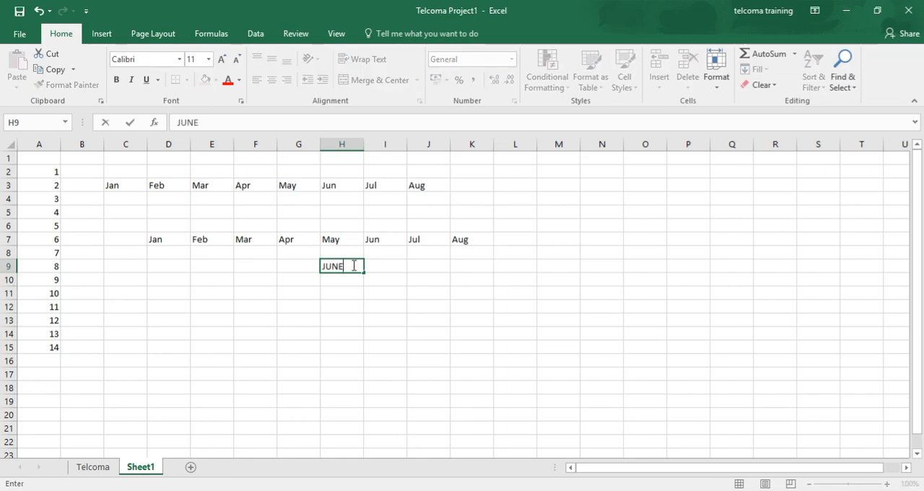
key(BackSpace)
key(BackSpace)
key(BackSpace)
key(BackSpace)
text(J)
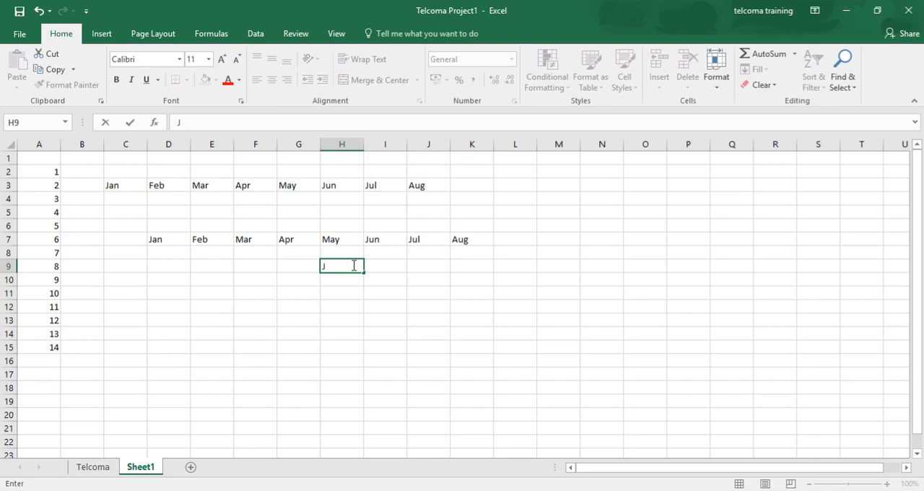
text(une)
drag(362, 272, 454, 268)
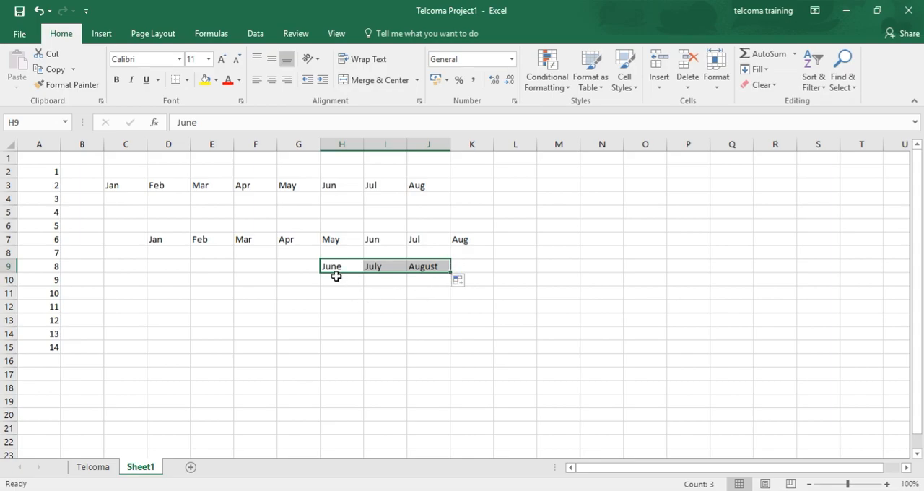
click(382, 240)
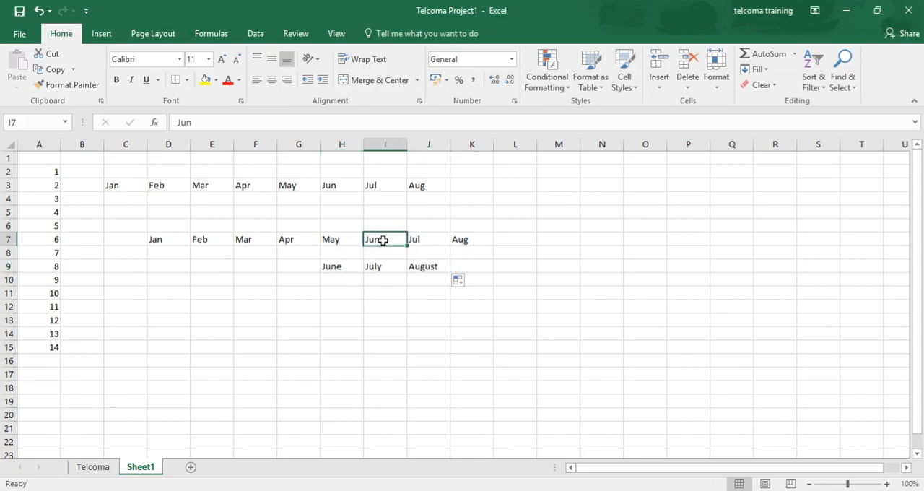
click(428, 241)
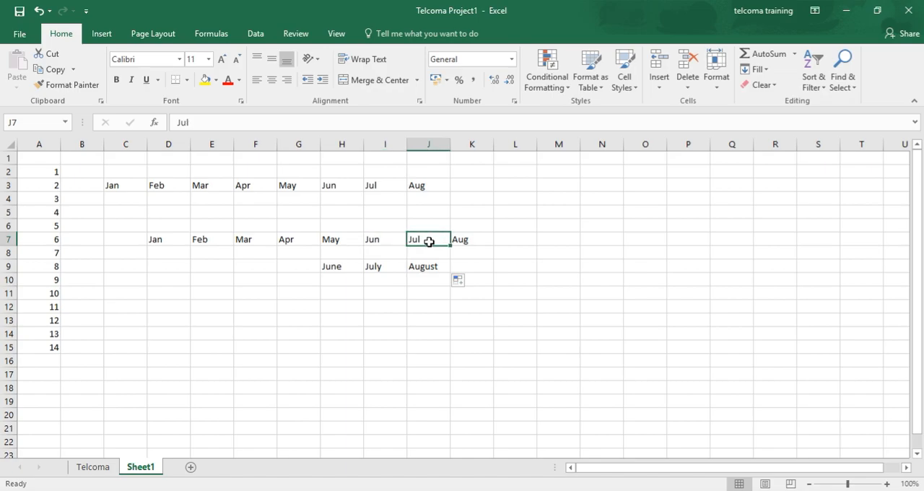
click(466, 240)
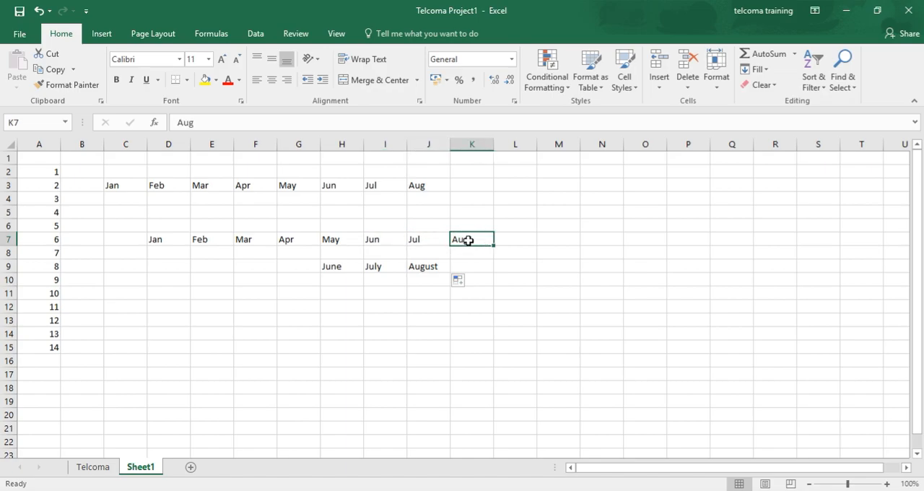
- Enter Tuesday in I12 and autofill the weekday names across to Saturday in M12
click(387, 307)
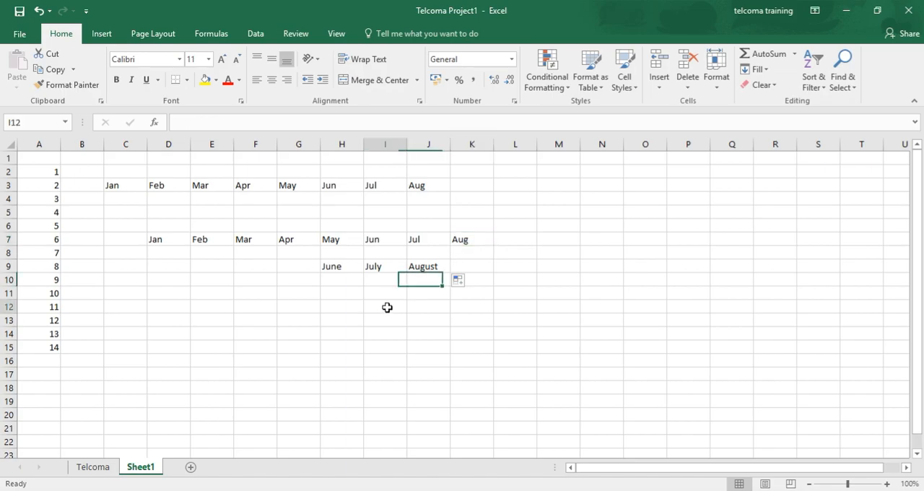
text(tues)
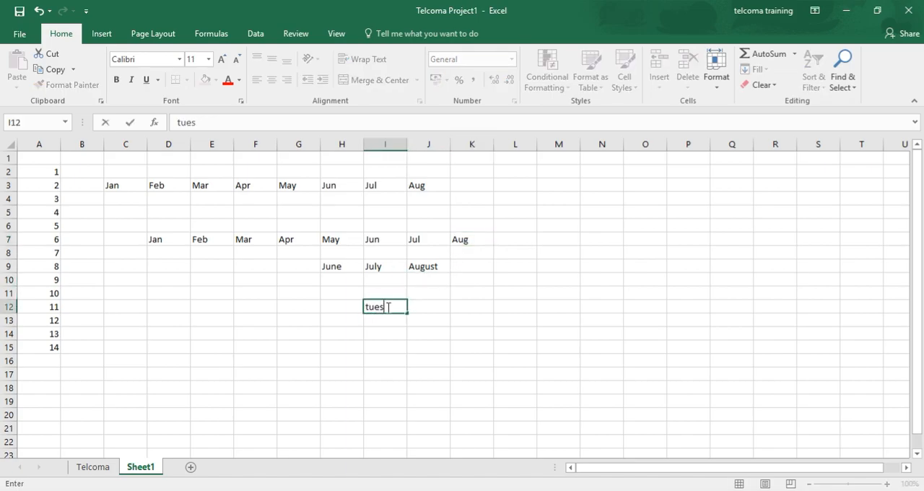
text(day)
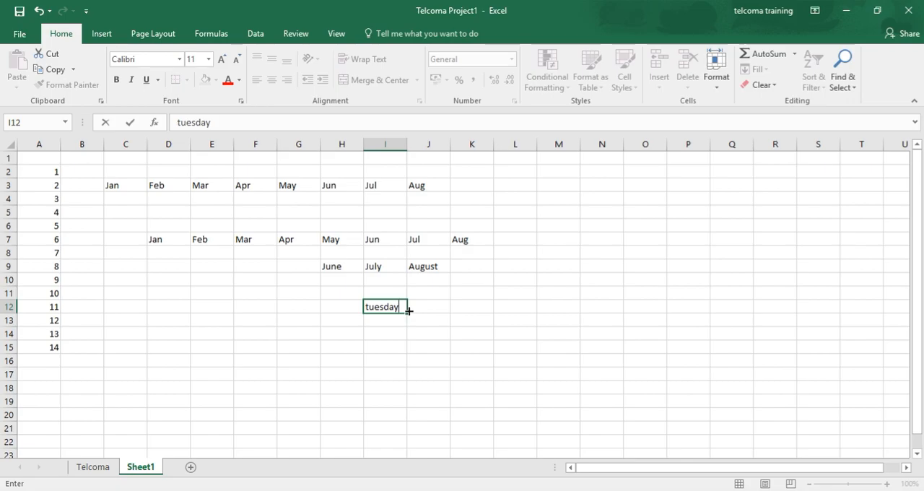
key(Return)
click(391, 307)
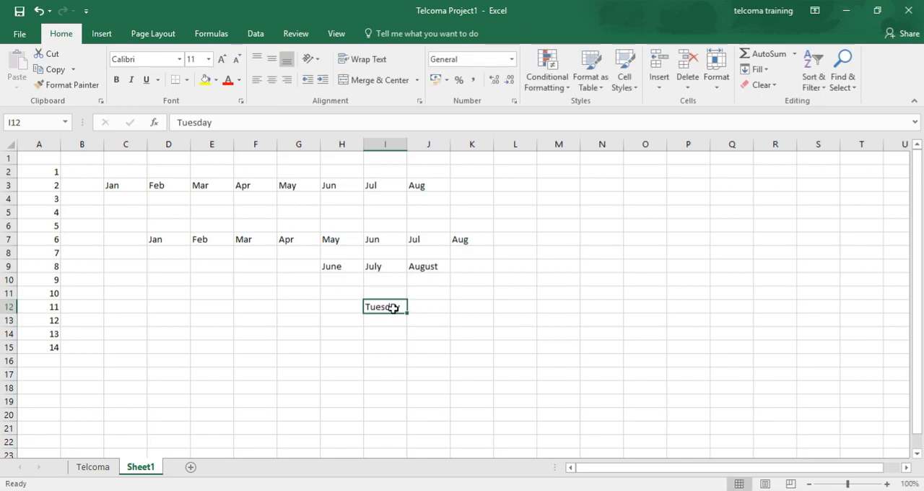
drag(410, 314, 571, 286)
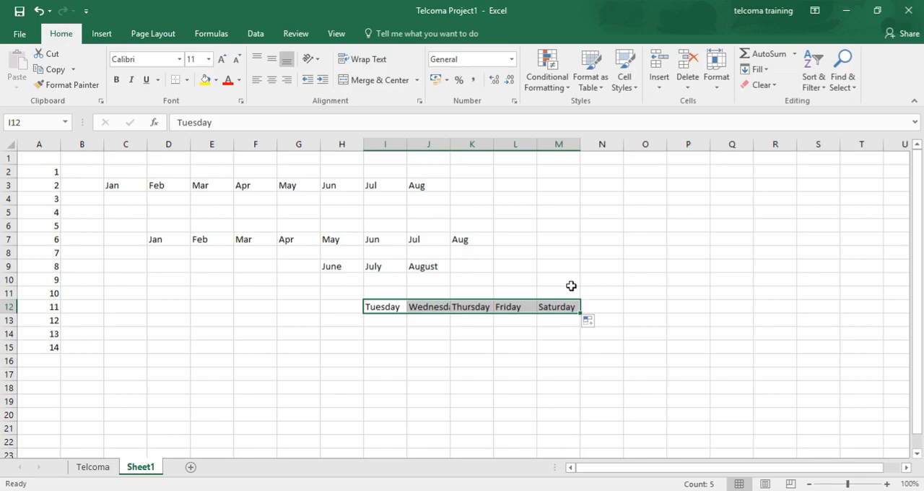
- Enter the date 4/1/99 in J14 and autofill the daily dates across row 14 to N14
click(430, 339)
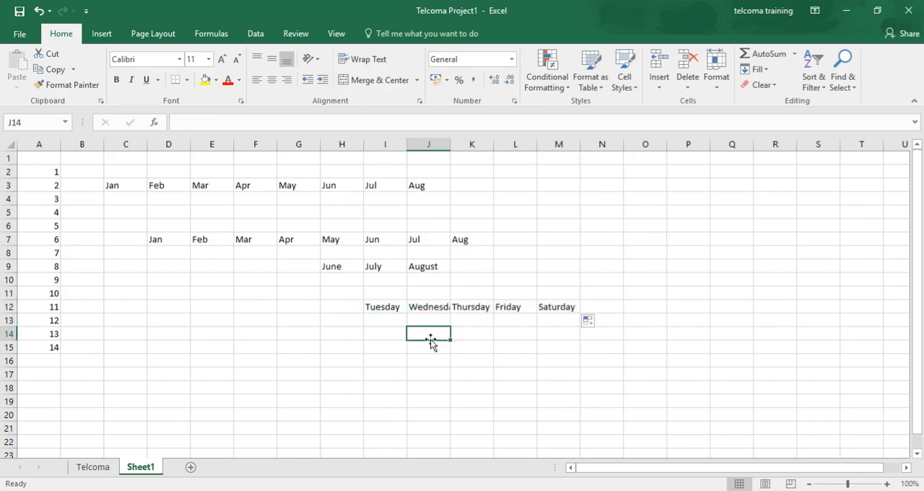
text(4/)
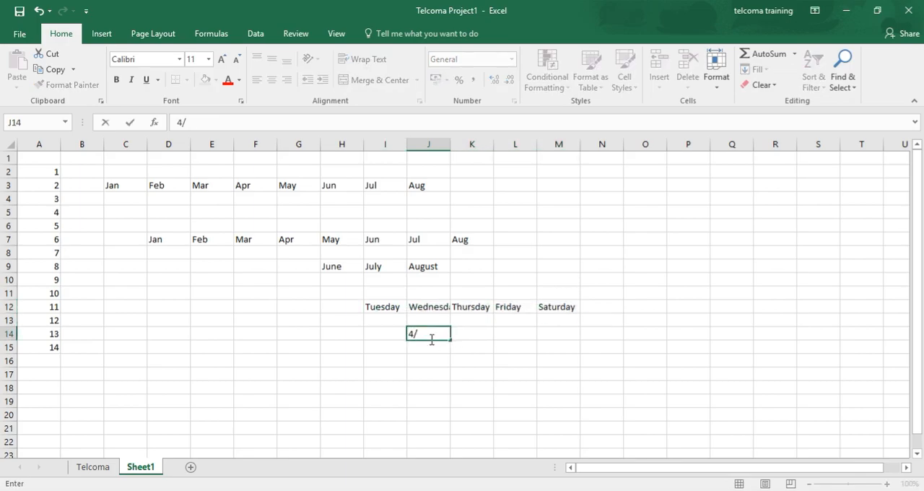
text(1/)
text(99)
key(Return)
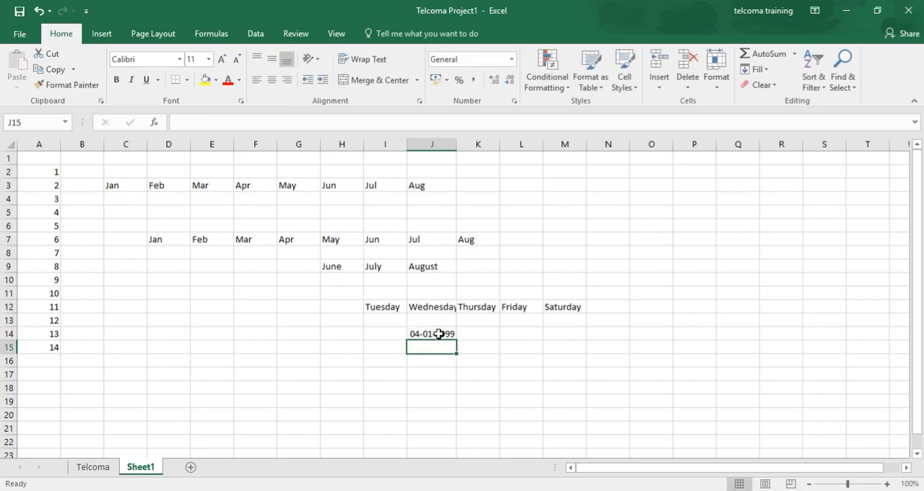
click(438, 333)
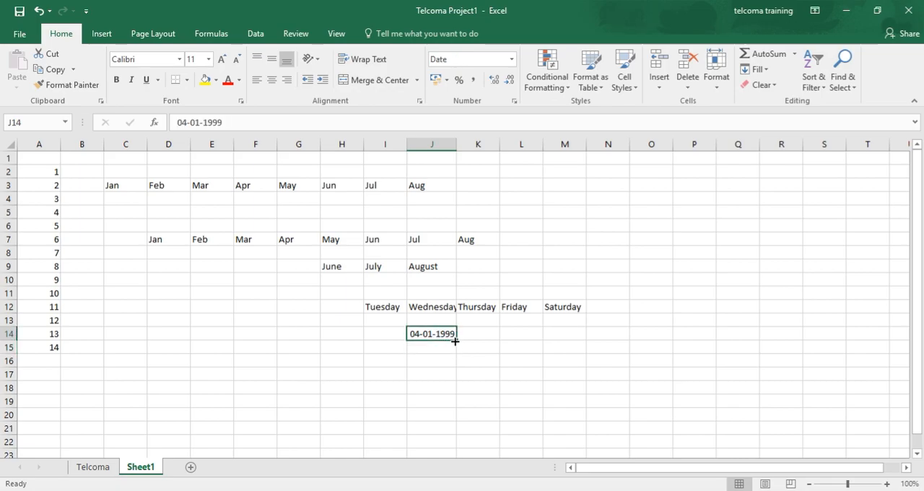
drag(456, 340, 621, 342)
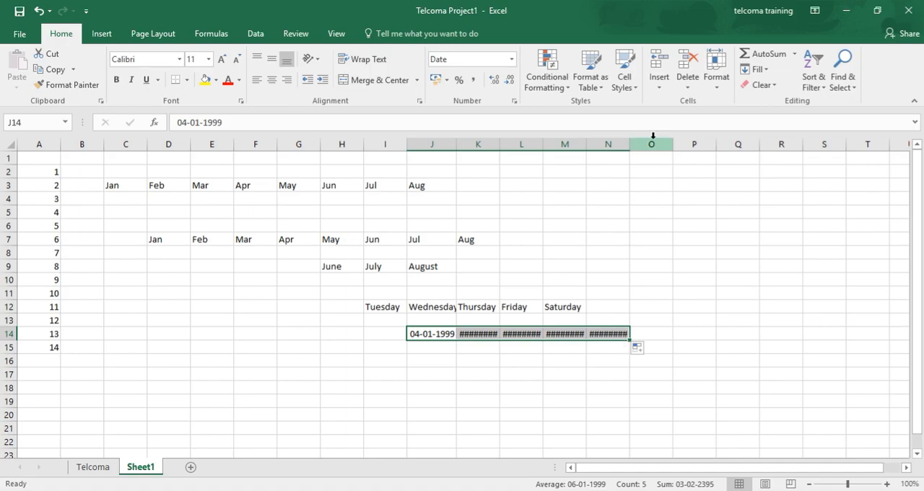
- Widen columns N, M, L and K enough to display the full dates in row 14
drag(629, 145, 686, 145)
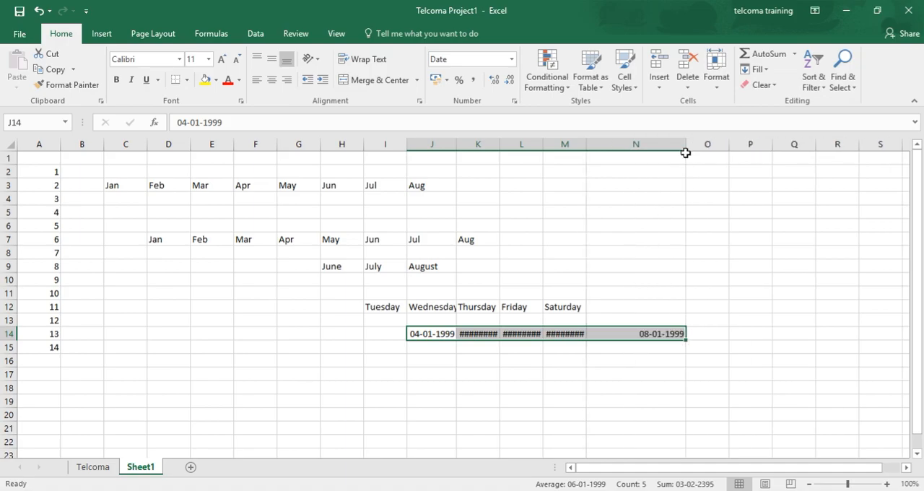
drag(586, 145, 609, 144)
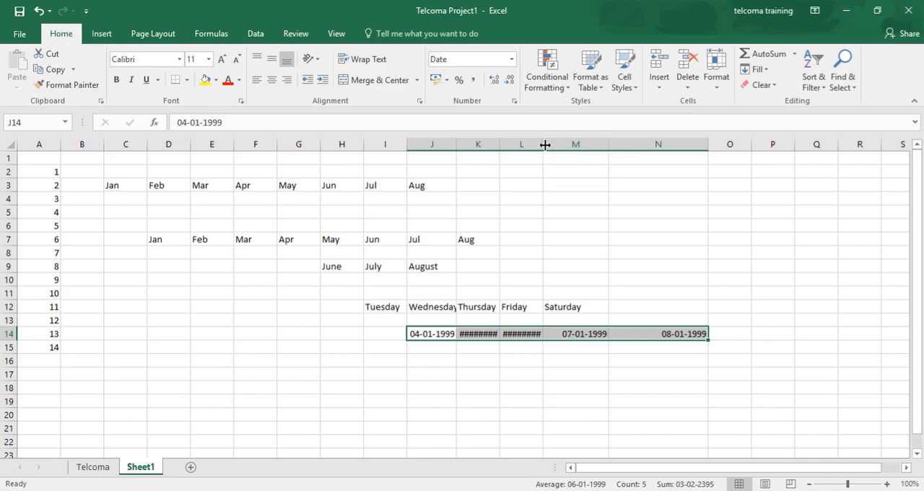
drag(544, 144, 561, 145)
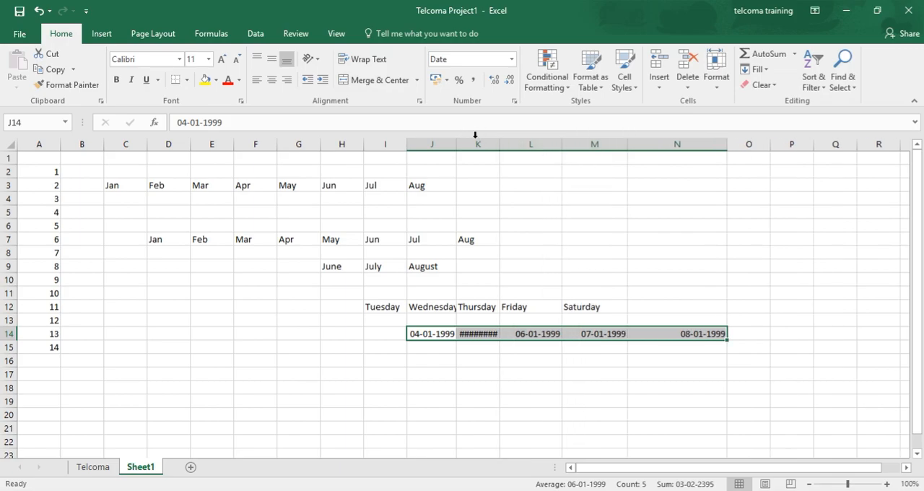
drag(499, 145, 519, 150)
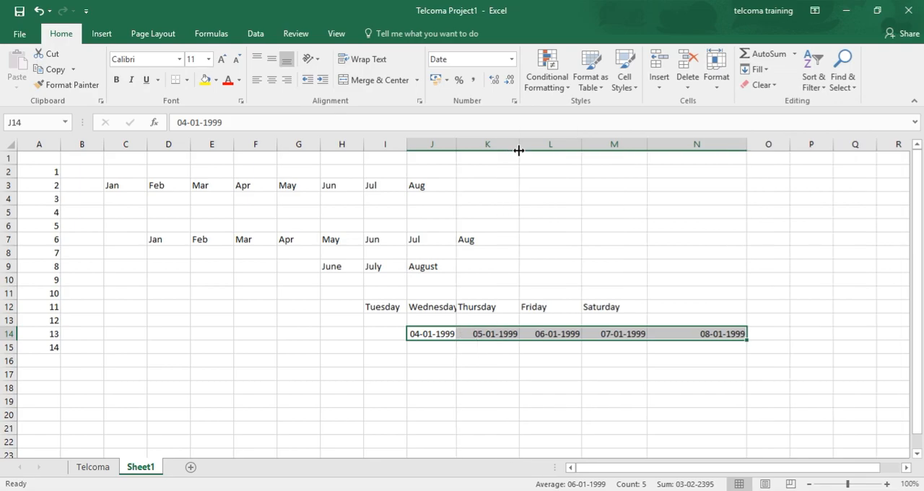
- Enter Q2 in J17 and autofill the quarters across to Q4 in L17
click(432, 373)
text(Q2)
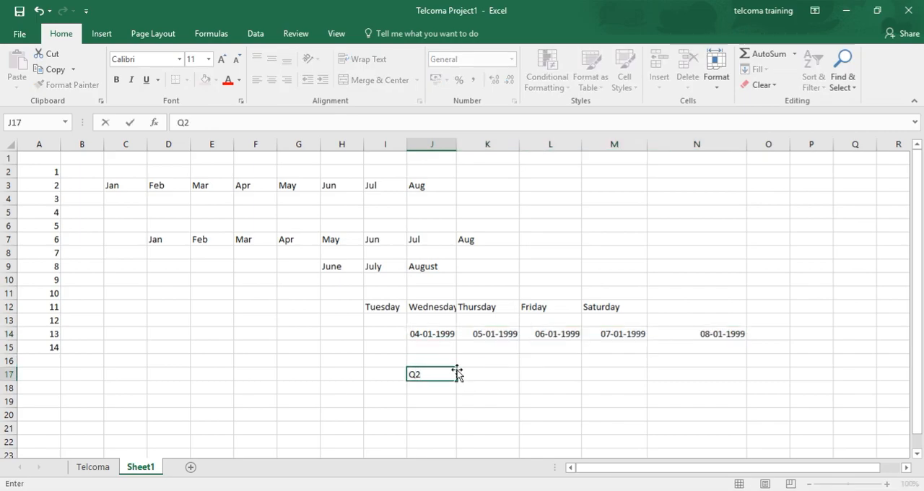
click(458, 359)
click(451, 373)
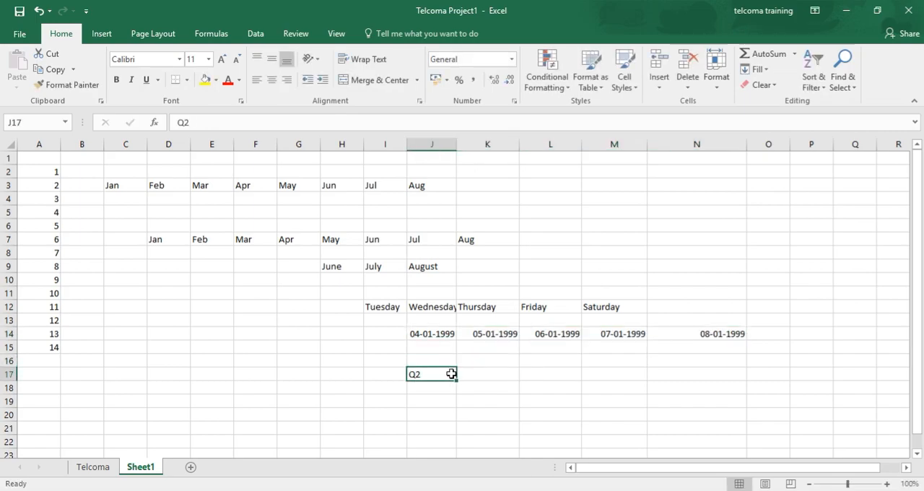
drag(457, 382, 585, 400)
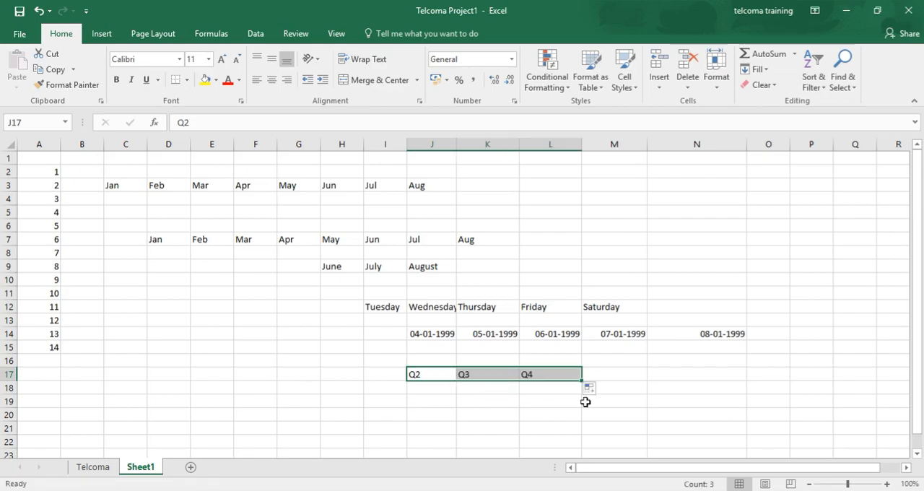
- Enter the time 8:09 in J19
click(433, 402)
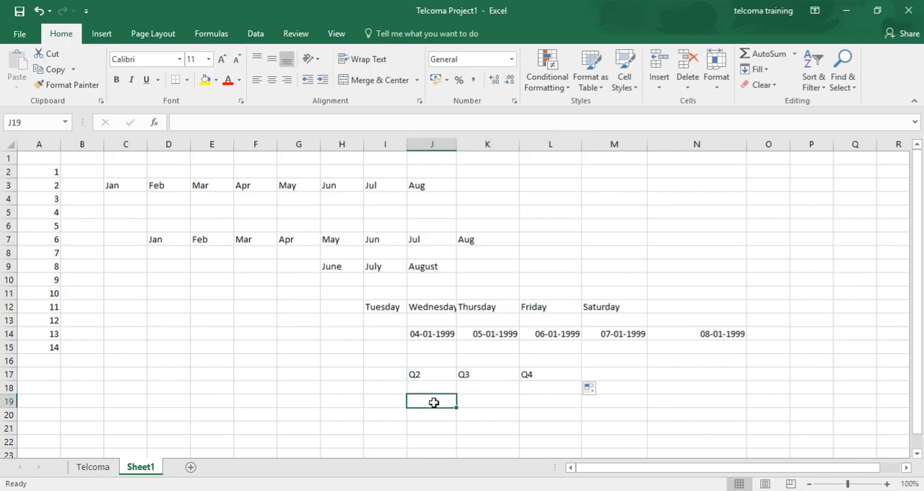
text(8:)
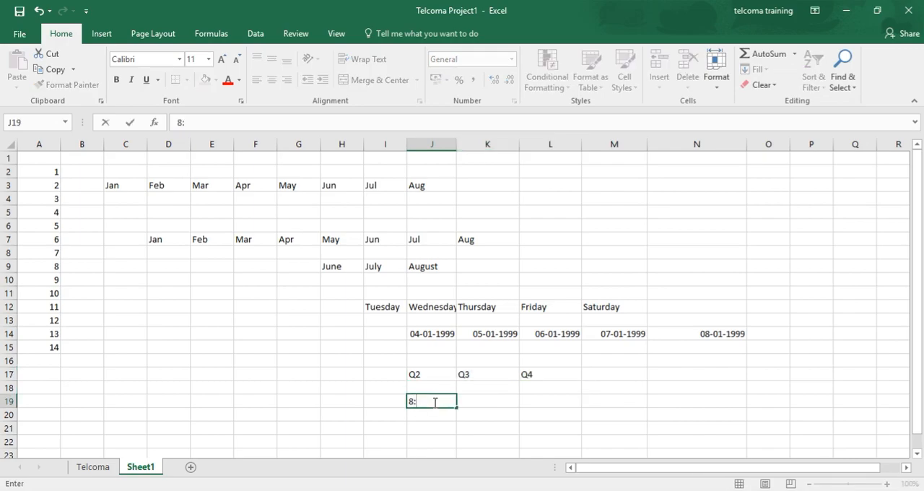
text(09)
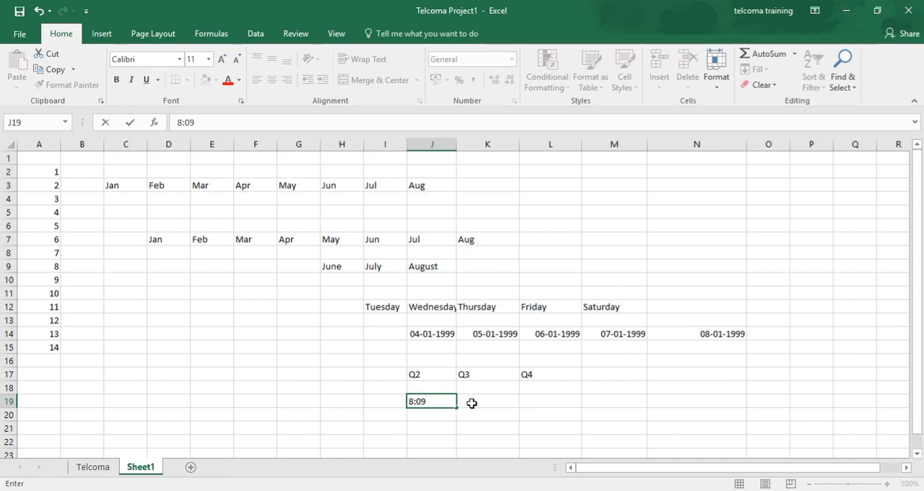
click(471, 403)
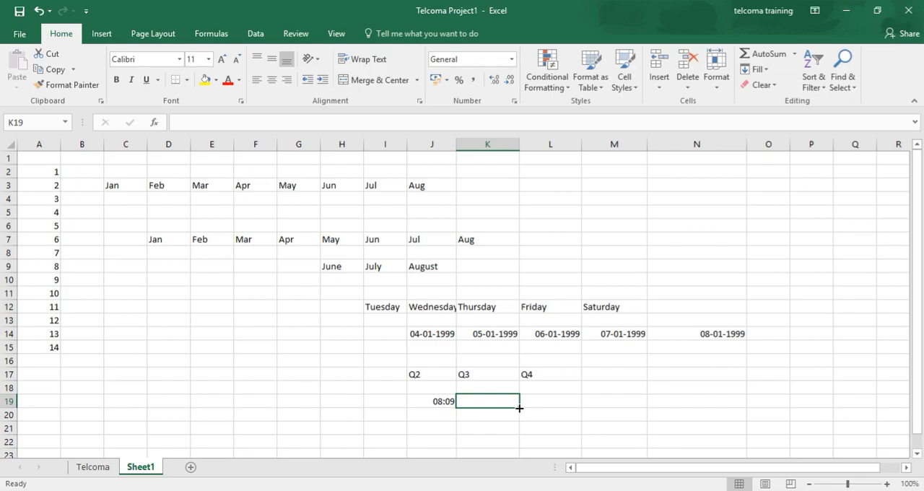
drag(518, 408, 596, 406)
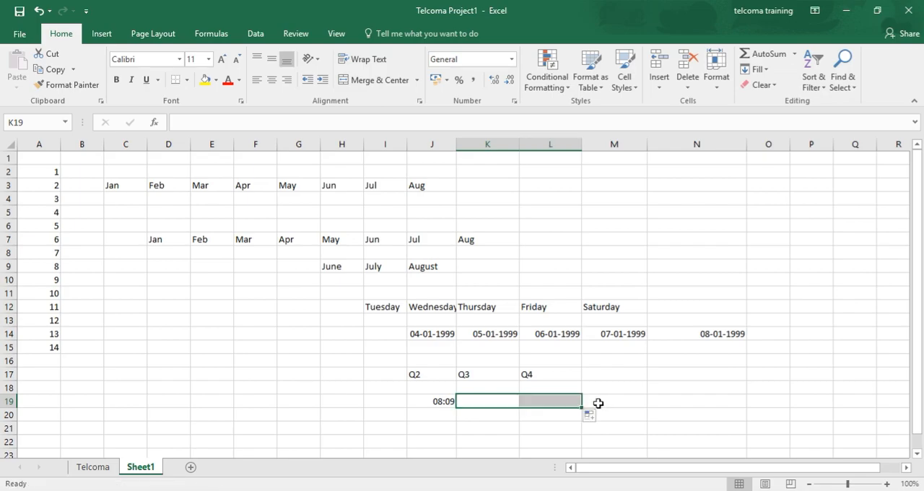
click(438, 401)
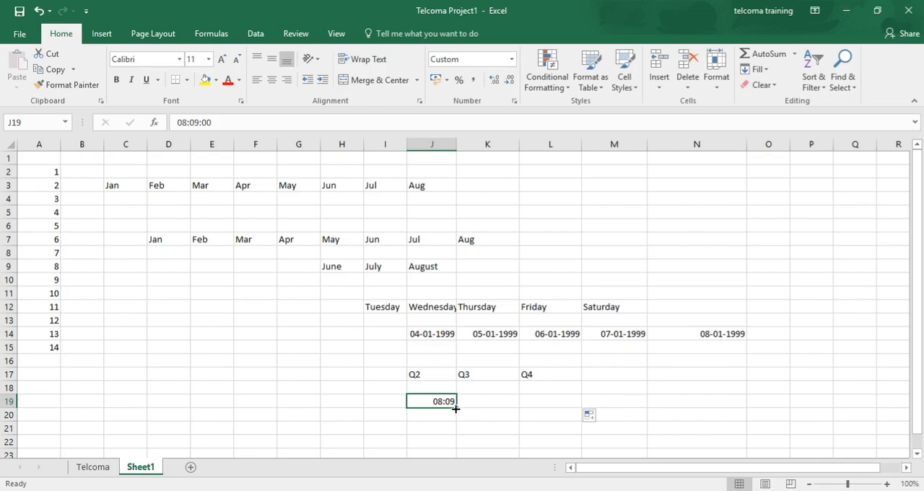
click(462, 401)
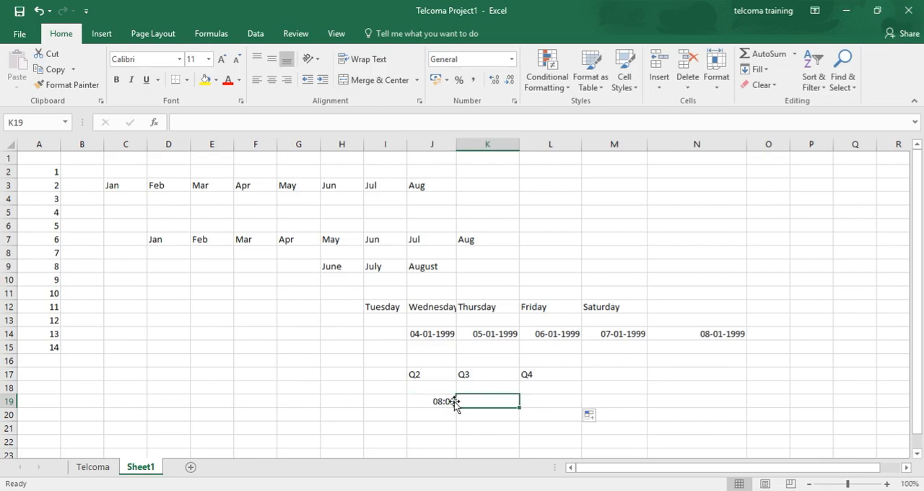
- Autofill the hourly times from J19 across to 10:09 in L19
click(438, 403)
drag(457, 407, 602, 411)
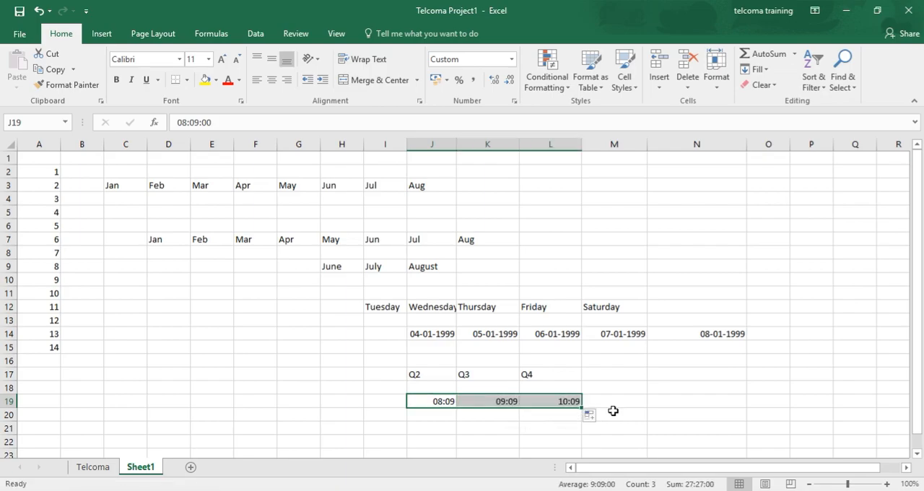